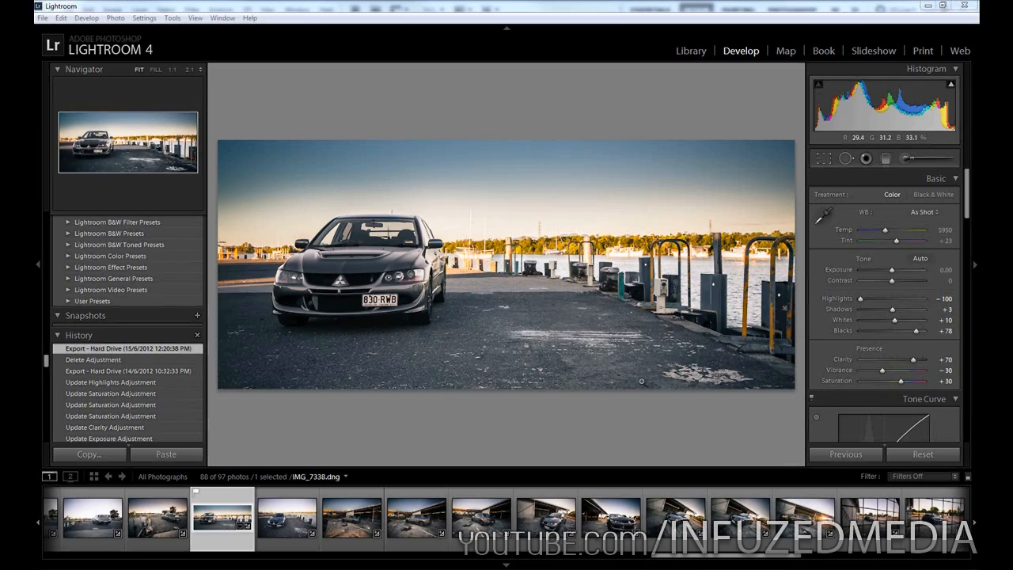
- Try resetting all Develop settings of the car photo and undo the reset
click(918, 454)
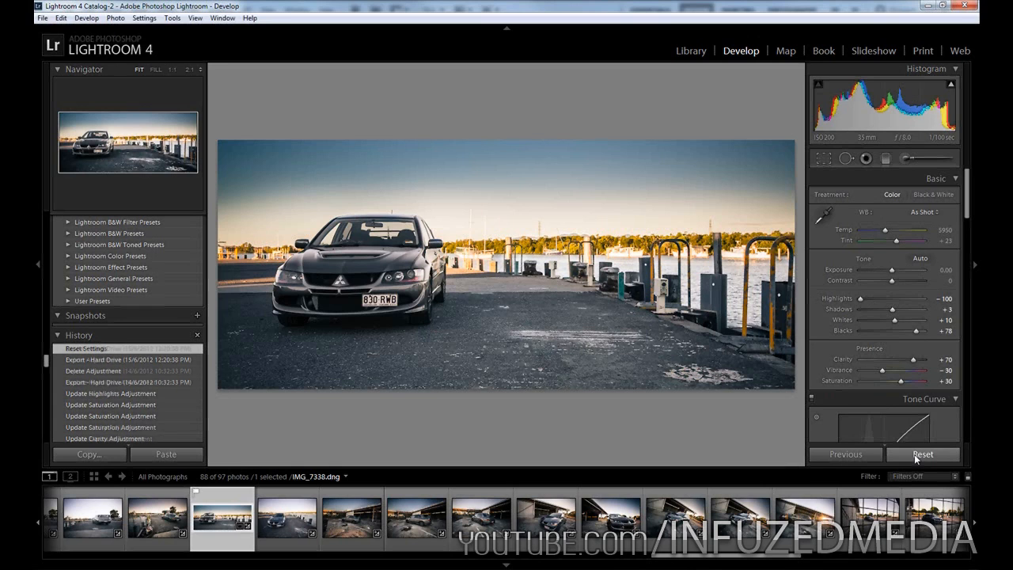
key(ctrl+z)
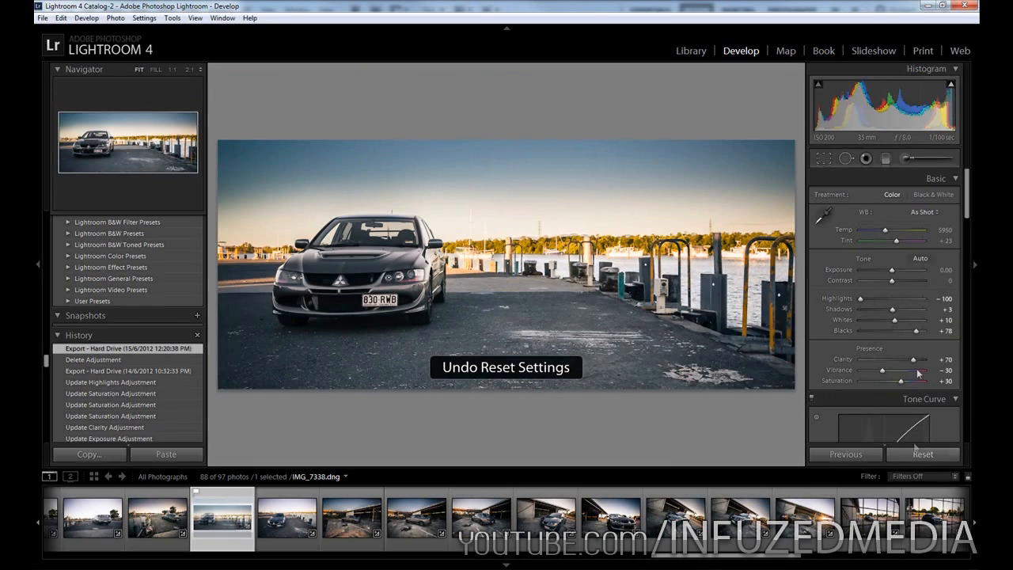
- Try deleting the local Adjustment Brush edits on the car and sky, and undo the deletions
click(906, 159)
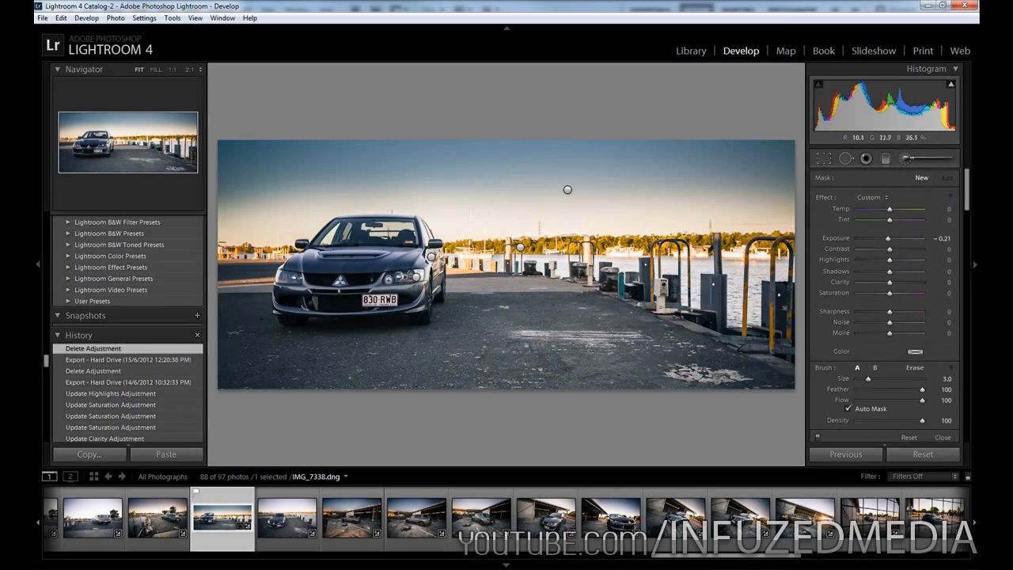
key(ctrl+z)
key(Delete)
key(ctrl+z)
click(568, 190)
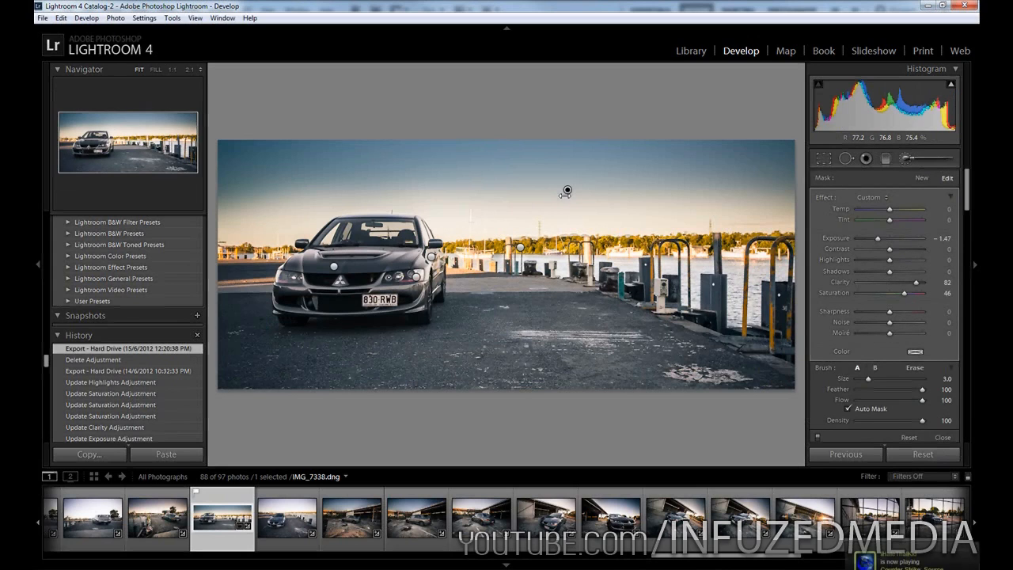
key(Delete)
key(ctrl+z)
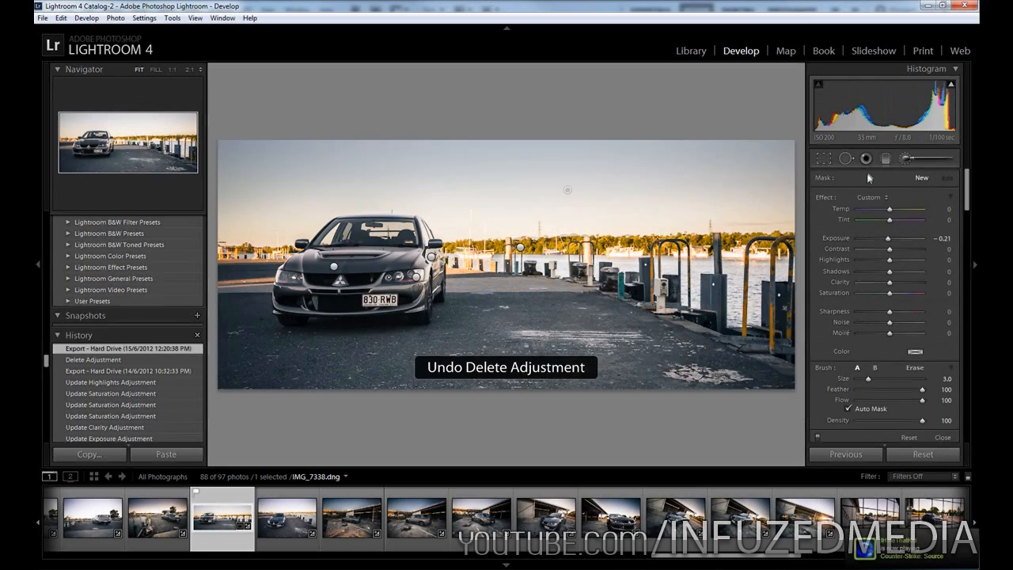
- Close the Adjustment Brush, try Clarity at 0 and undo that change
click(911, 162)
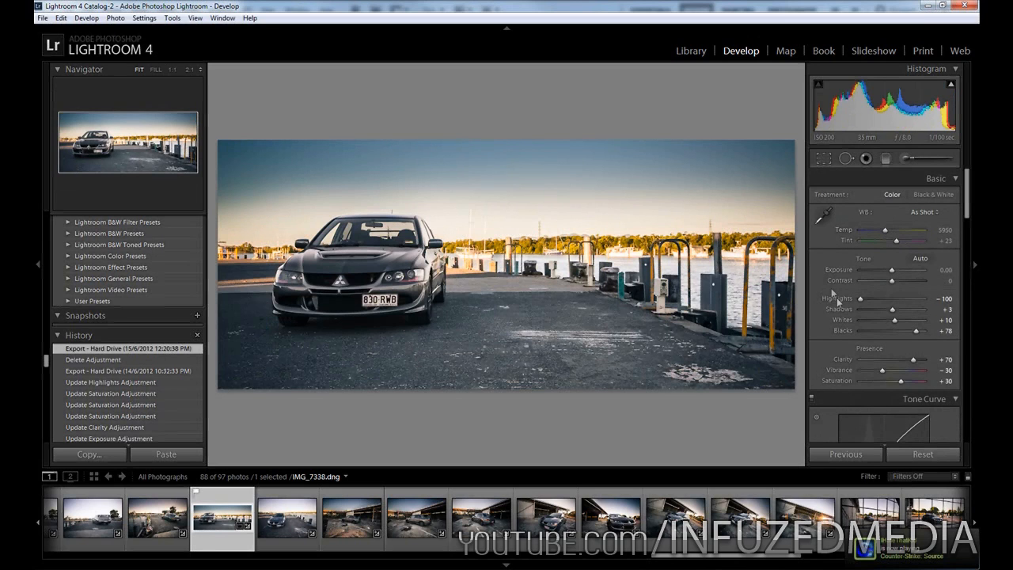
double_click(844, 360)
key(ctrl+z)
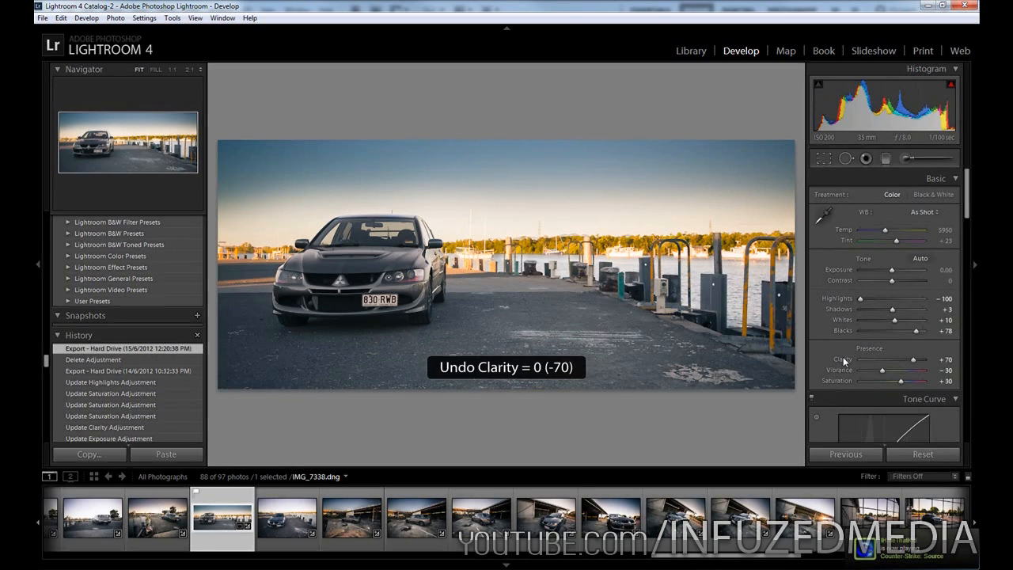
- View the edited car photo enlarged with the side panels hidden
key(Tab)
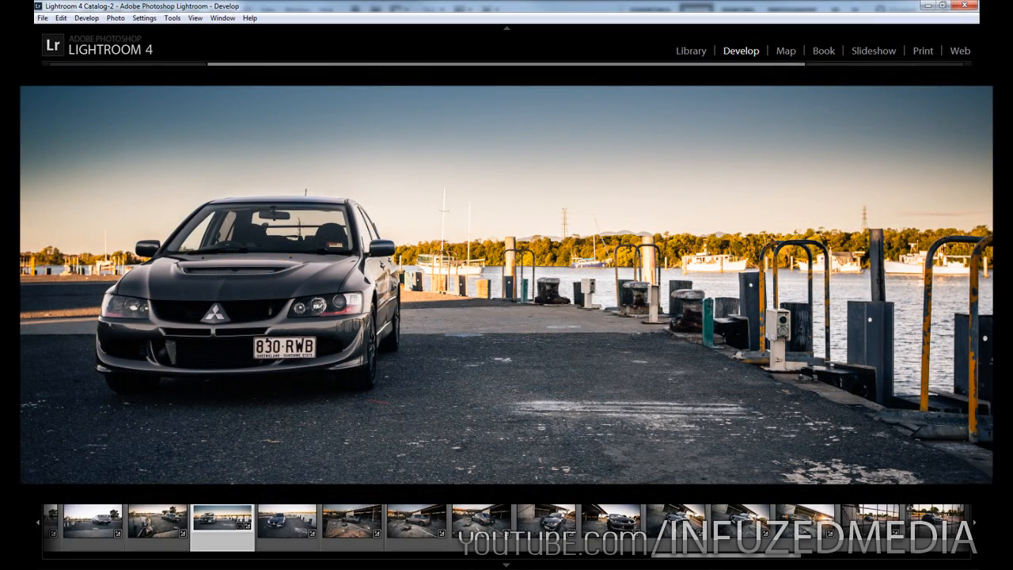
key(shift+Tab)
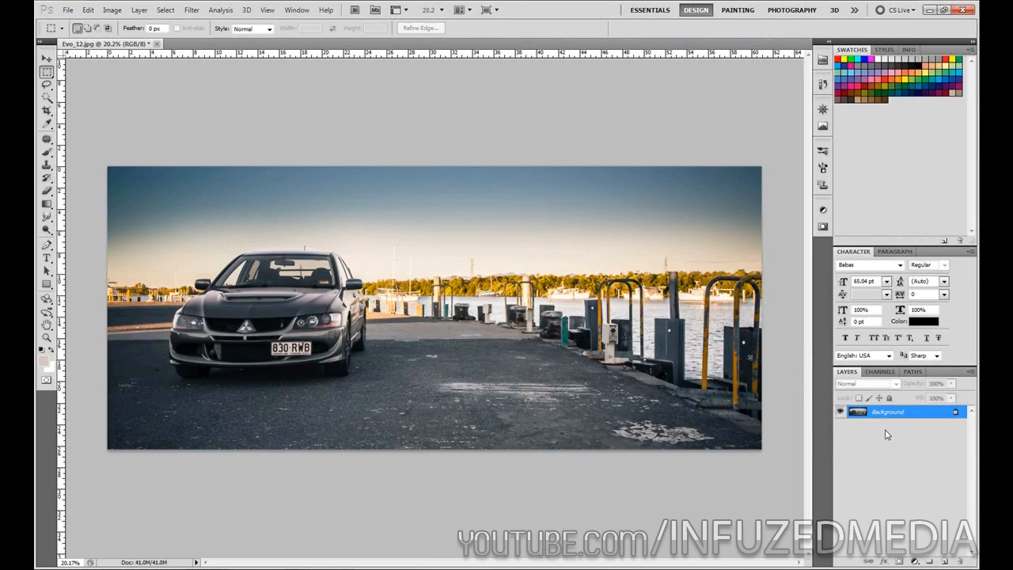
- In Photoshop, duplicate the Background layer of Evo_12.jpg
drag(887, 423, 942, 561)
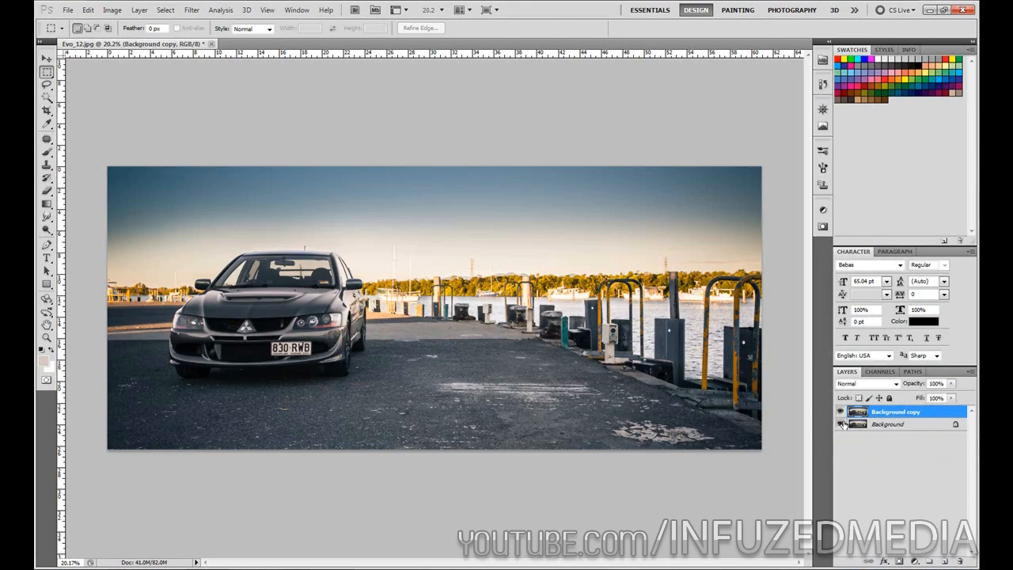
click(880, 423)
click(884, 418)
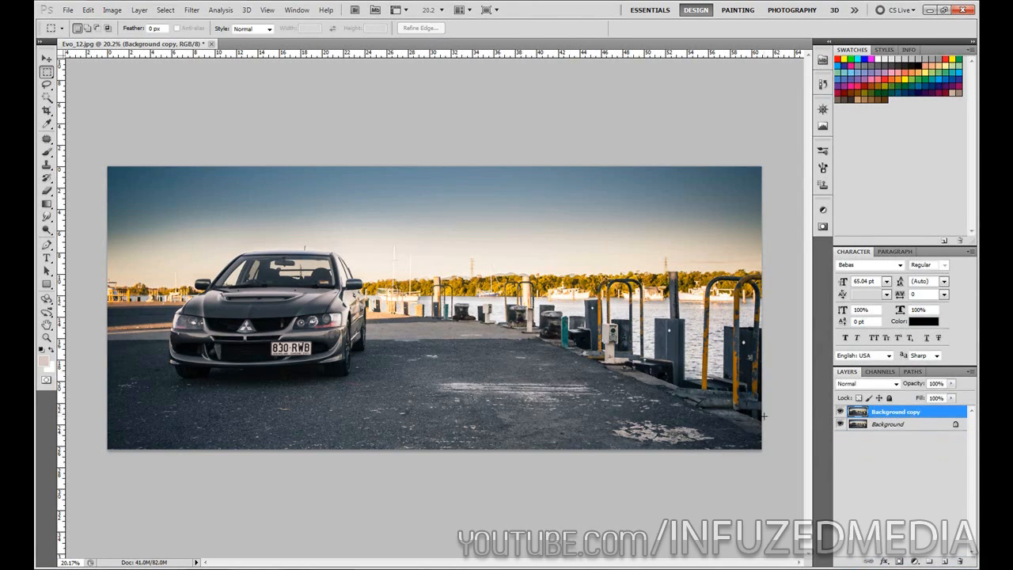
- Add a Curves adjustment layer with an S-curve, darkening shadows (input 37, output 21) and brightening highlights (input 204, output 229)
click(915, 562)
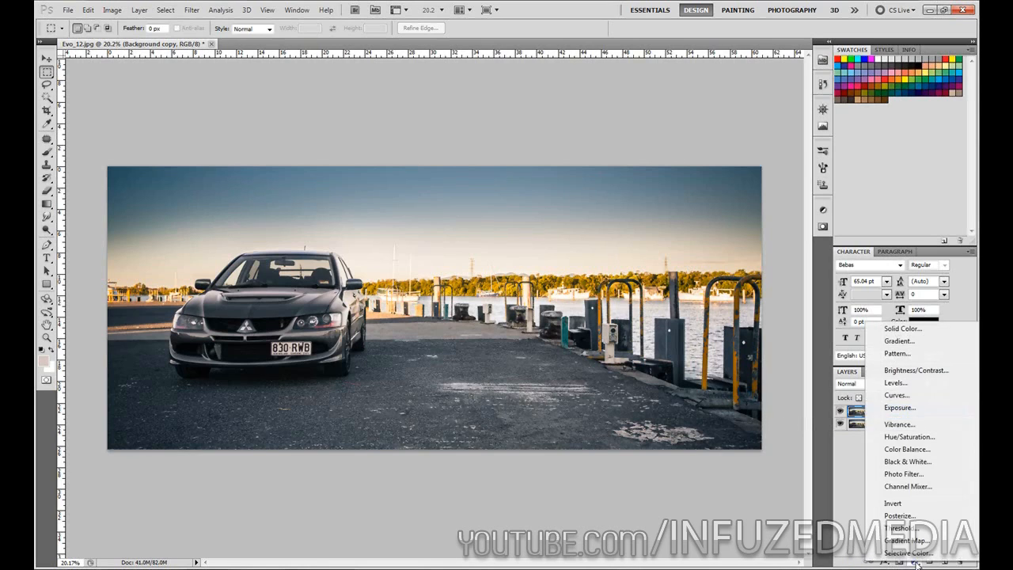
click(896, 395)
drag(733, 328, 731, 331)
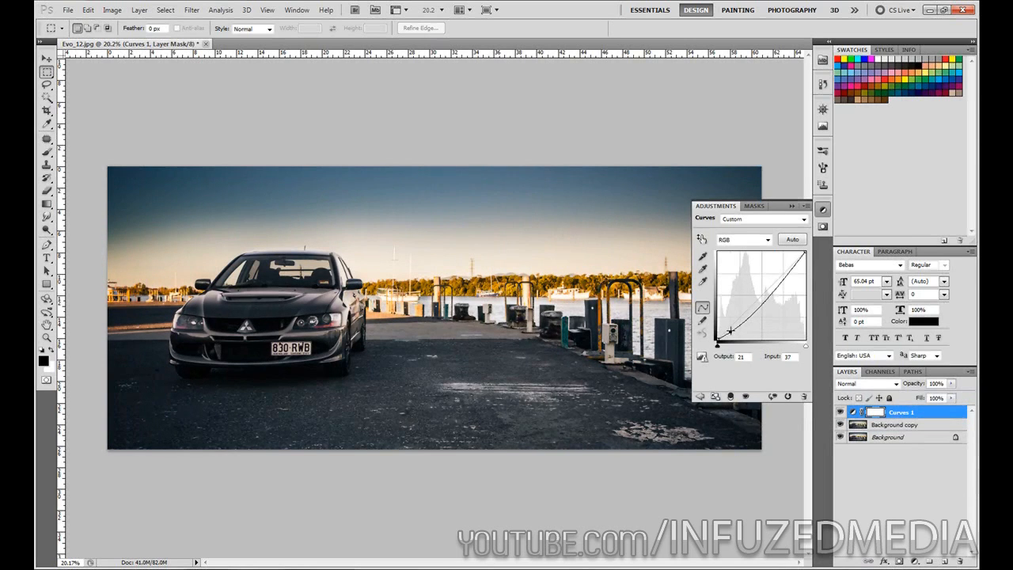
click(791, 269)
drag(790, 269, 788, 259)
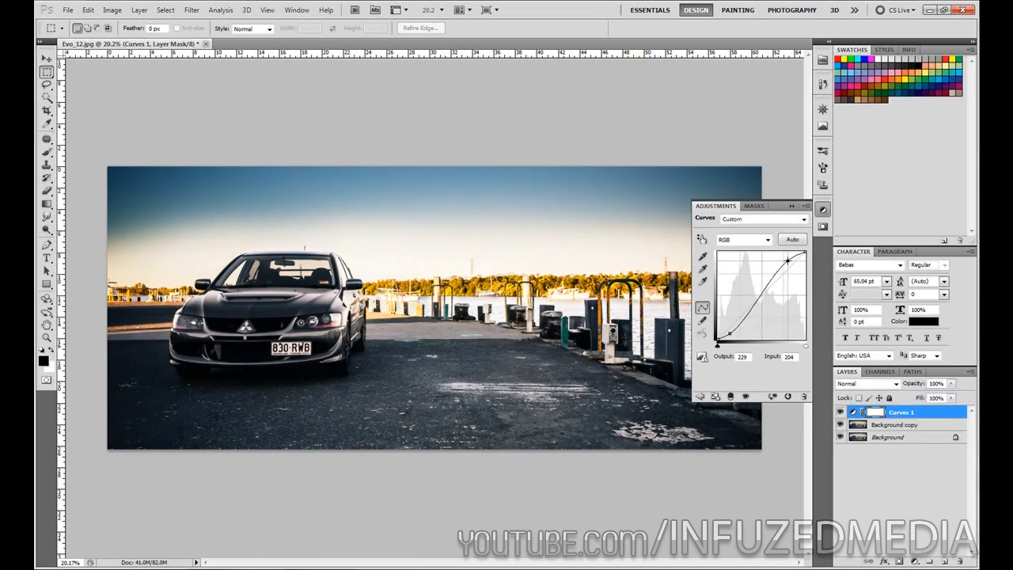
click(736, 329)
- Compare the photo with and without the Curves 1 layer to examine the added contrast
click(841, 412)
click(841, 413)
click(841, 412)
click(841, 413)
click(841, 412)
click(841, 412)
click(840, 413)
click(841, 412)
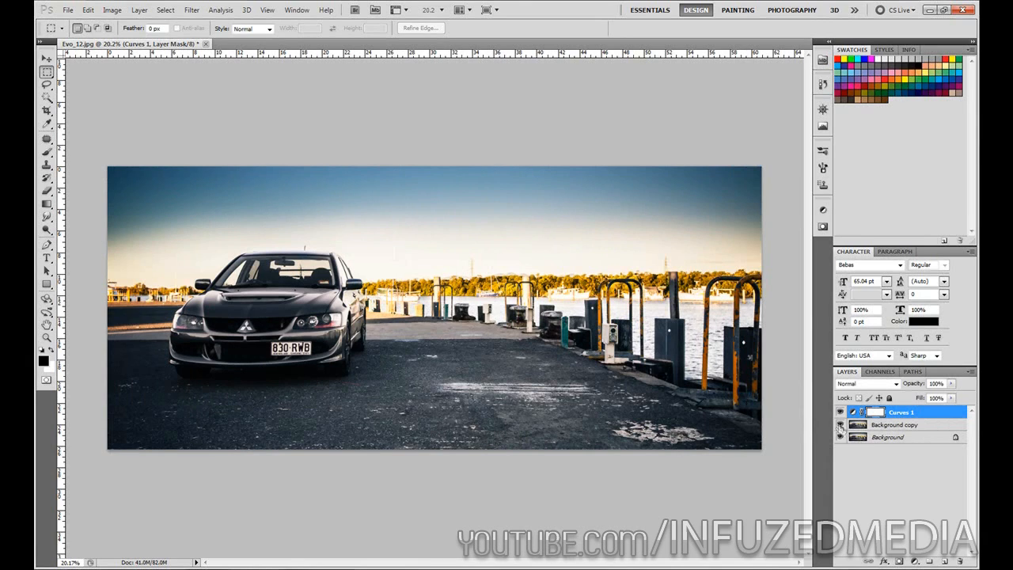
- Mask the Curves effect off the car, sky and dock by painting black with a 715 px brush at 0% hardness
key(b)
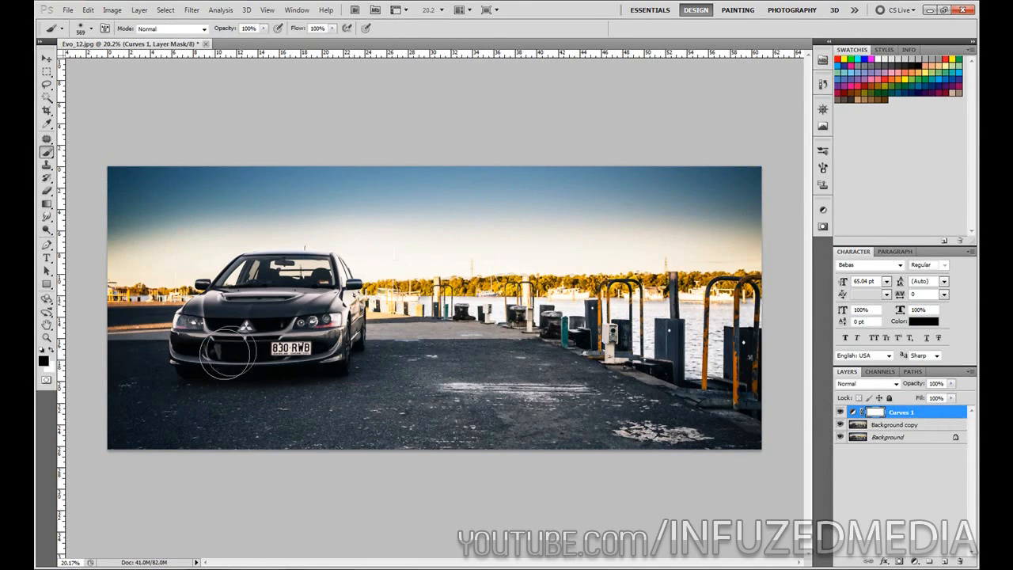
right_click(348, 317)
drag(462, 339, 464, 339)
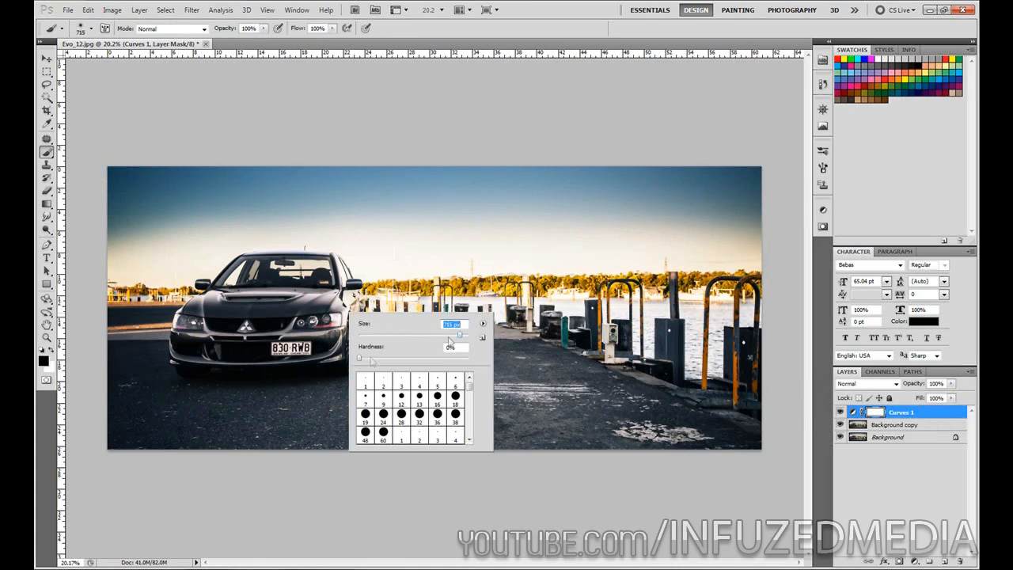
click(361, 360)
key(Return)
mouse_move(202, 336)
mouse_down()
mouse_move(325, 342)
mouse_move(348, 332)
mouse_move(345, 278)
mouse_move(261, 263)
mouse_move(232, 278)
mouse_move(205, 256)
mouse_up()
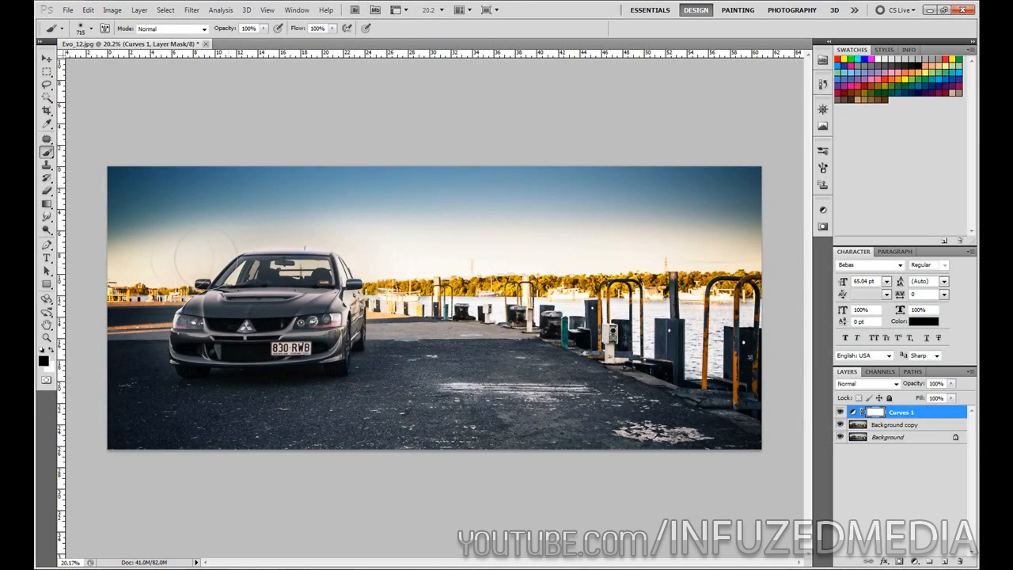
mouse_move(665, 175)
mouse_down()
mouse_move(788, 247)
mouse_move(590, 271)
mouse_move(655, 348)
mouse_move(772, 396)
mouse_up()
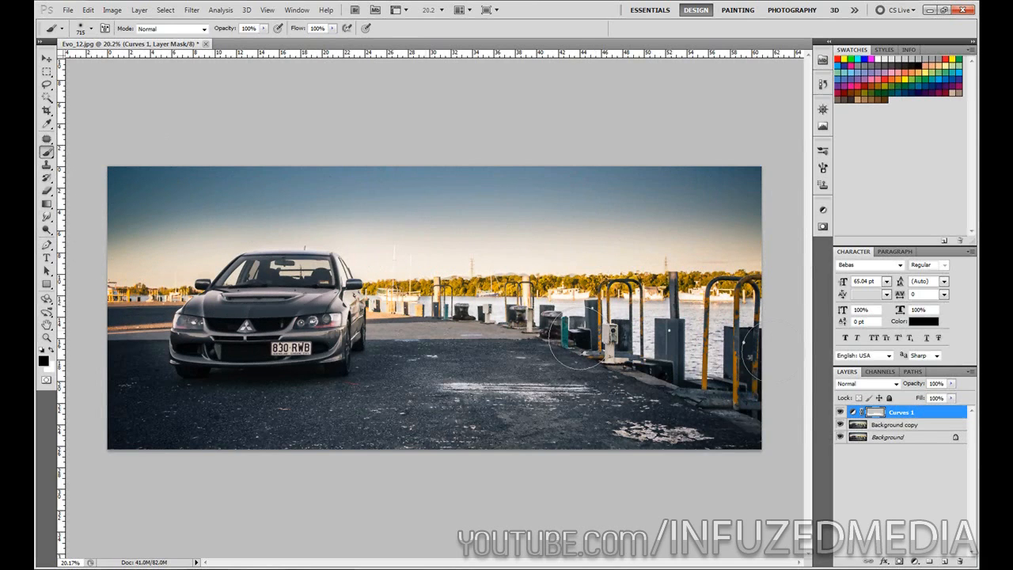
- Compare the photo with and without the masked Curves effect on the ground
click(840, 413)
click(840, 412)
click(840, 412)
click(840, 413)
click(840, 413)
click(840, 413)
key(x)
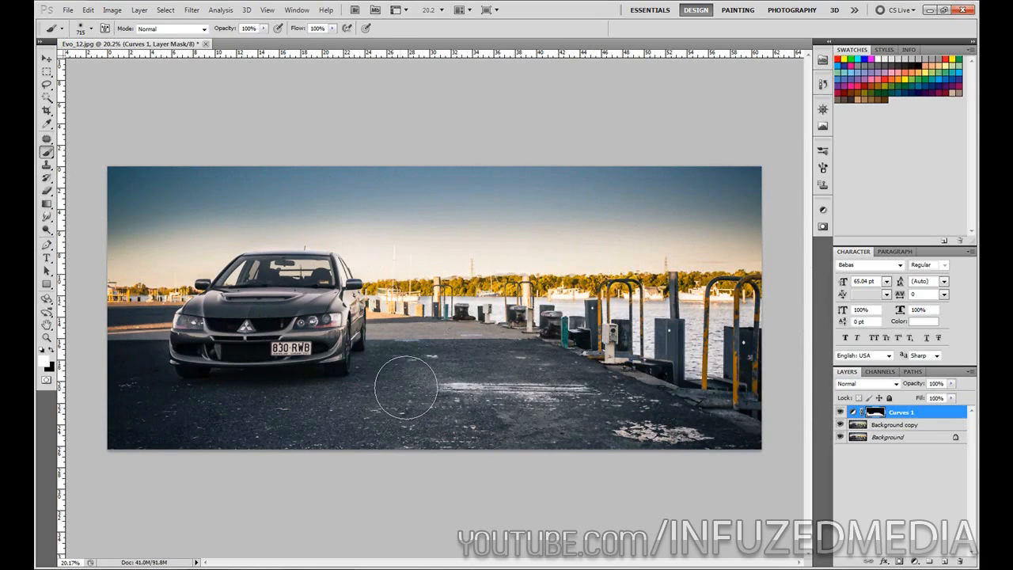
click(840, 413)
click(840, 412)
- Duplicate the Background copy layer and apply a High Pass filter with a radius of 4.8 pixels to the duplicate
click(917, 428)
drag(910, 428, 944, 561)
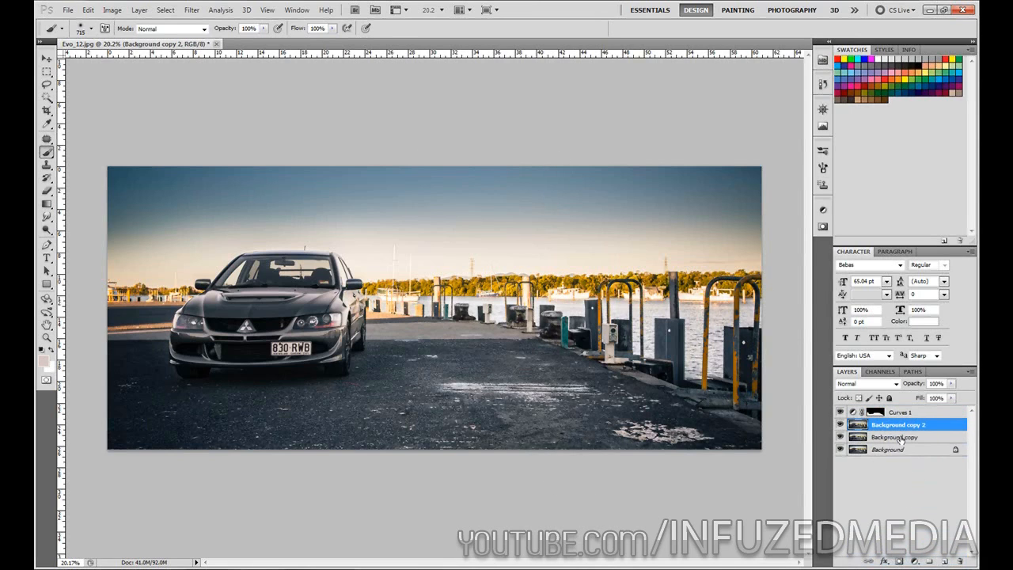
click(192, 10)
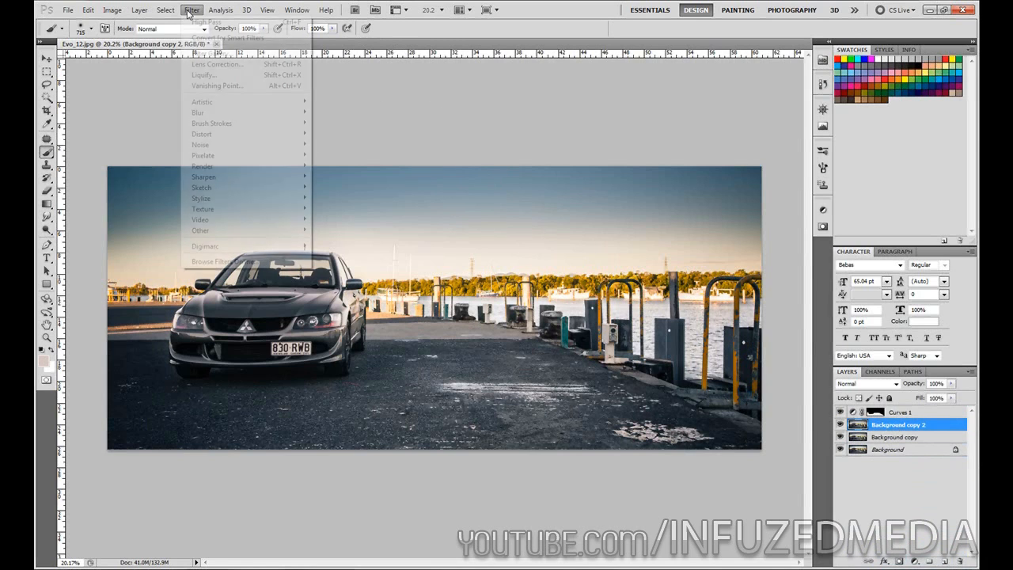
mouse_move(224, 231)
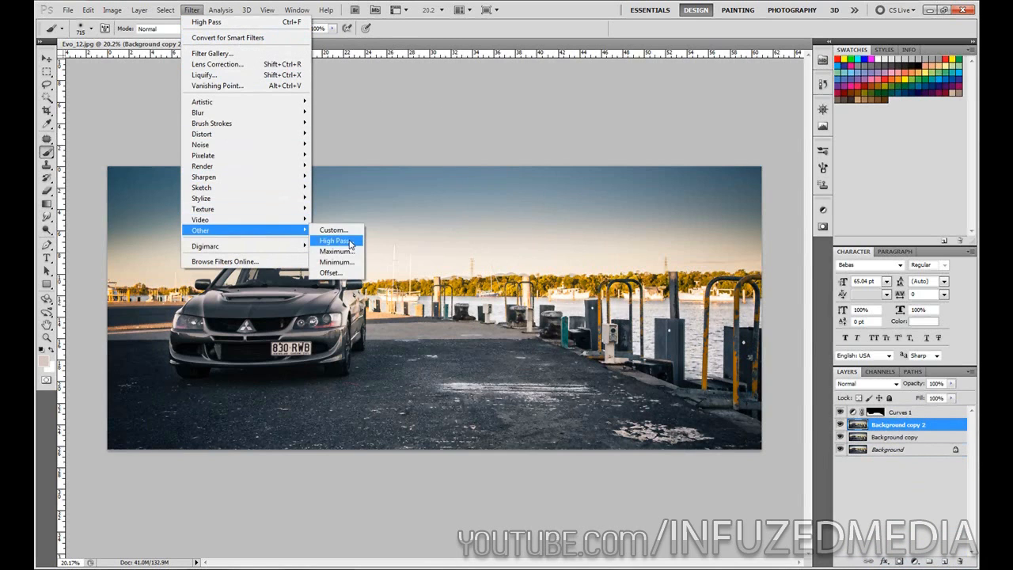
click(332, 241)
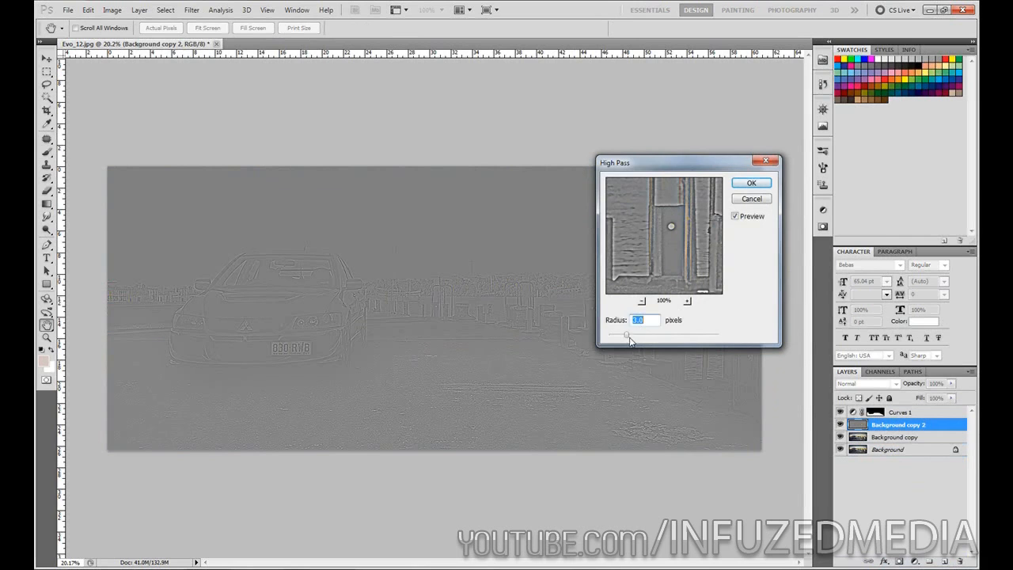
mouse_move(628, 338)
mouse_down()
mouse_move(653, 338)
mouse_move(638, 338)
mouse_up()
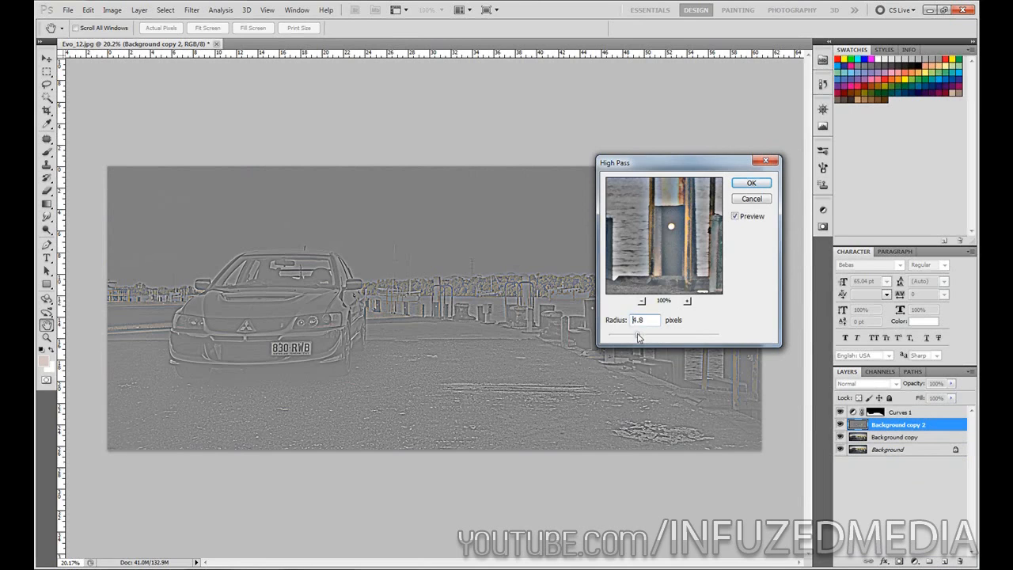
click(756, 183)
key(b)
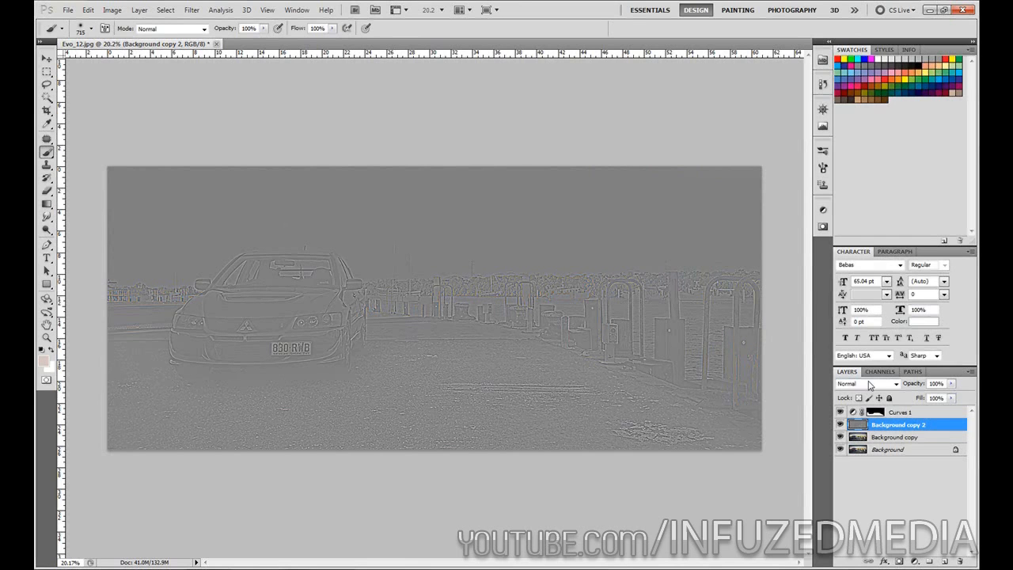
- Set the High Pass layer's blend mode to Overlay and add a layer mask to it
click(870, 385)
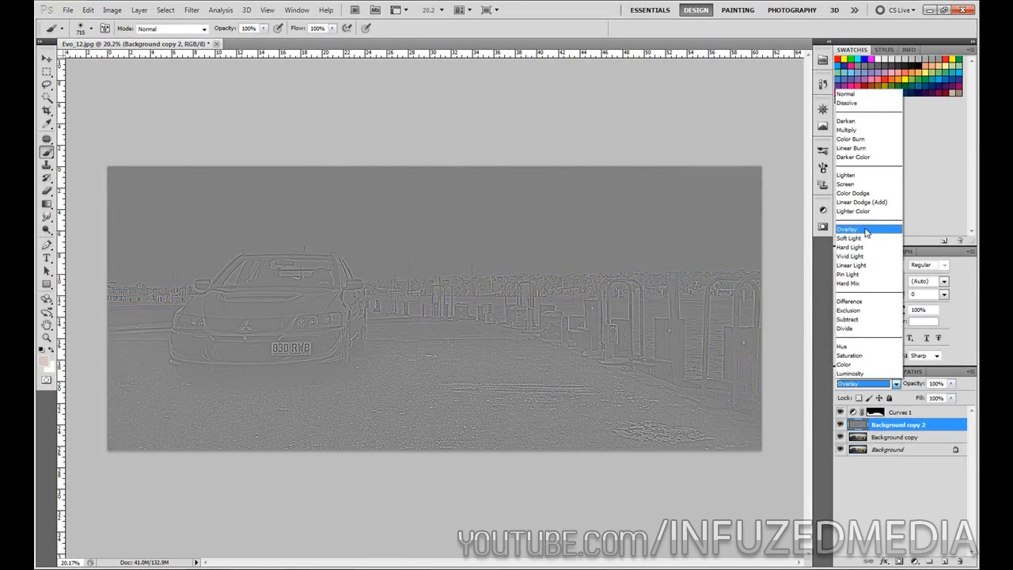
click(867, 229)
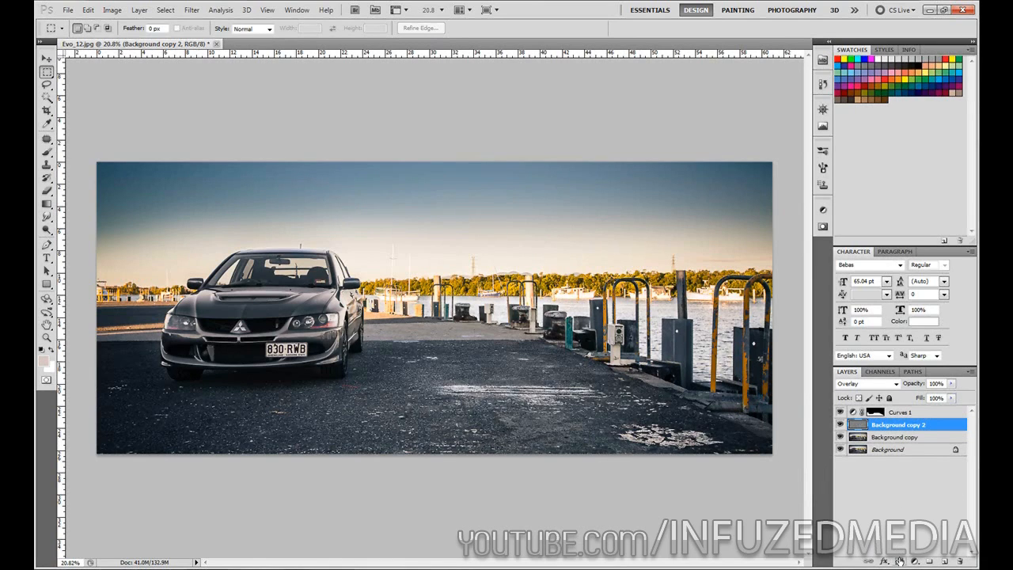
click(900, 560)
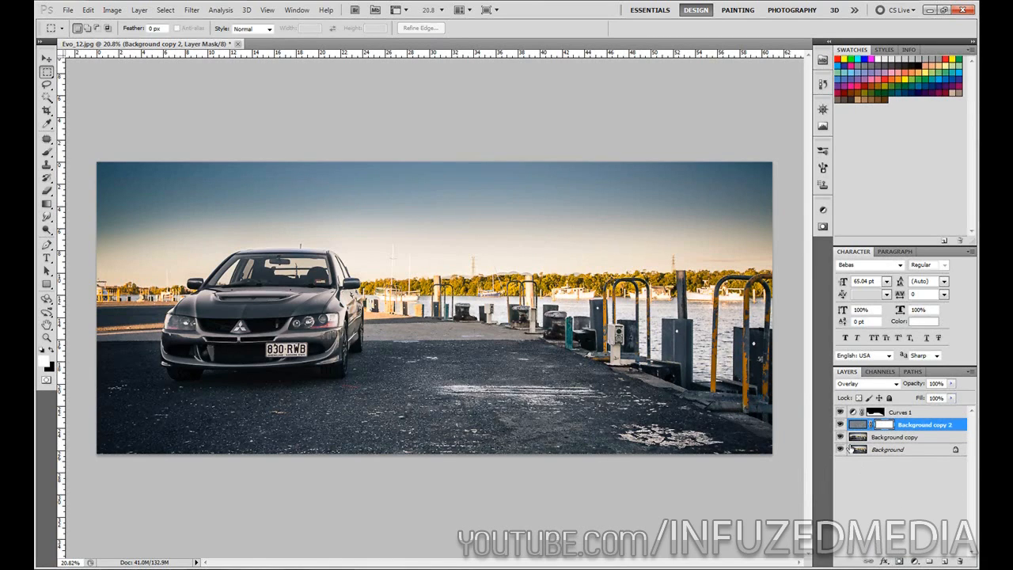
- Paint black on the High Pass layer's mask over the car, sky and waterfront to hide the sharpening there
key(b)
key(x)
mouse_move(230, 313)
mouse_down()
mouse_move(197, 340)
mouse_move(253, 305)
mouse_move(315, 322)
mouse_up()
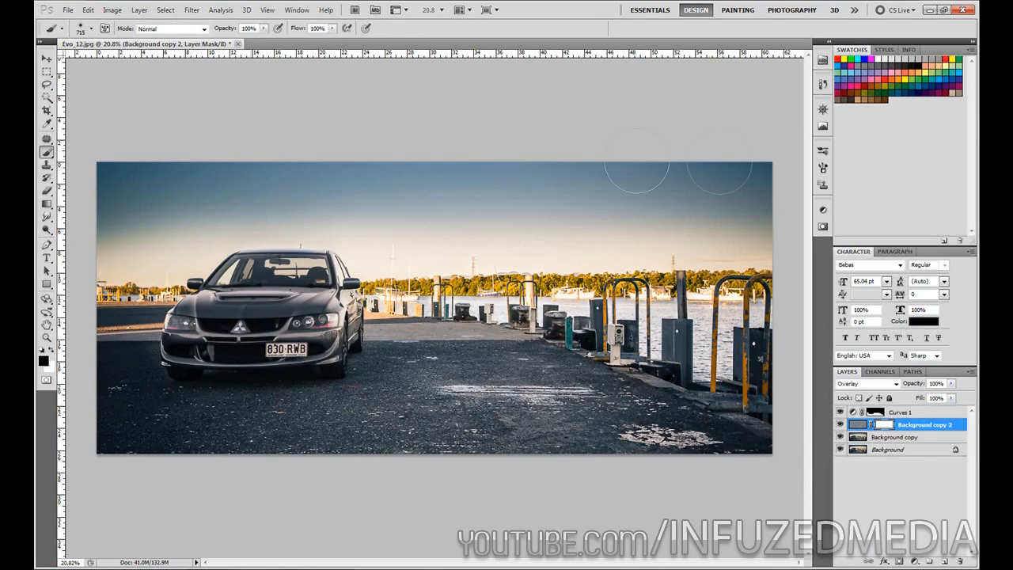
mouse_move(772, 371)
mouse_down()
mouse_move(649, 325)
mouse_move(585, 286)
mouse_move(356, 266)
mouse_up()
mouse_move(680, 264)
mouse_down()
mouse_move(624, 277)
mouse_move(734, 337)
mouse_move(598, 335)
mouse_move(425, 290)
mouse_up()
- Restore sharpening on the car's front details by painting white on the High Pass layer's mask with a smaller brush
scroll(260, 315, up, 6)
key(x)
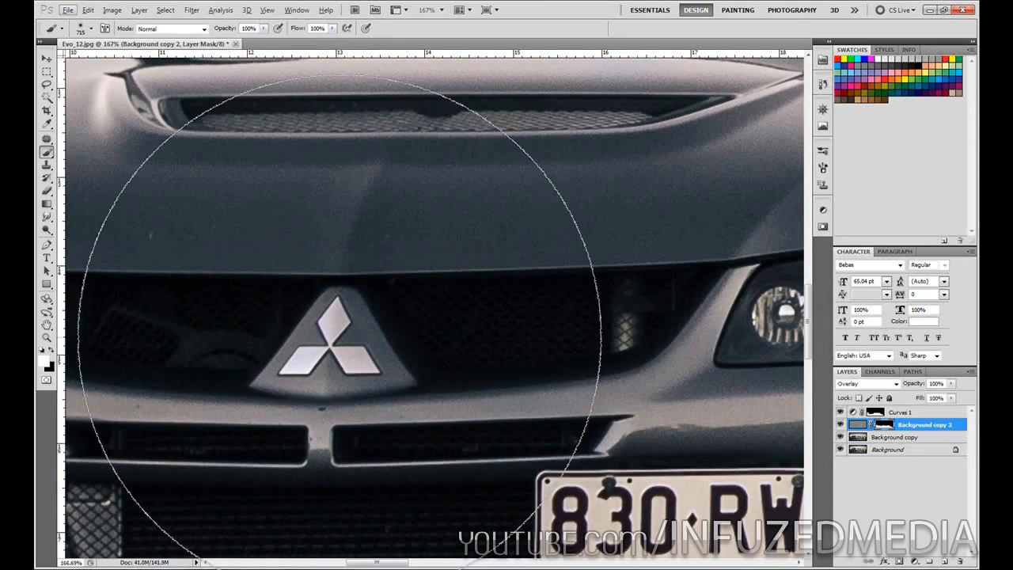
right_click(430, 372)
click(419, 356)
mouse_move(340, 319)
mouse_down()
mouse_move(300, 364)
mouse_move(352, 357)
mouse_move(330, 354)
mouse_move(440, 425)
mouse_up()
mouse_move(410, 213)
mouse_down()
mouse_move(372, 220)
mouse_move(681, 216)
mouse_move(792, 189)
mouse_move(659, 170)
mouse_move(393, 163)
mouse_up()
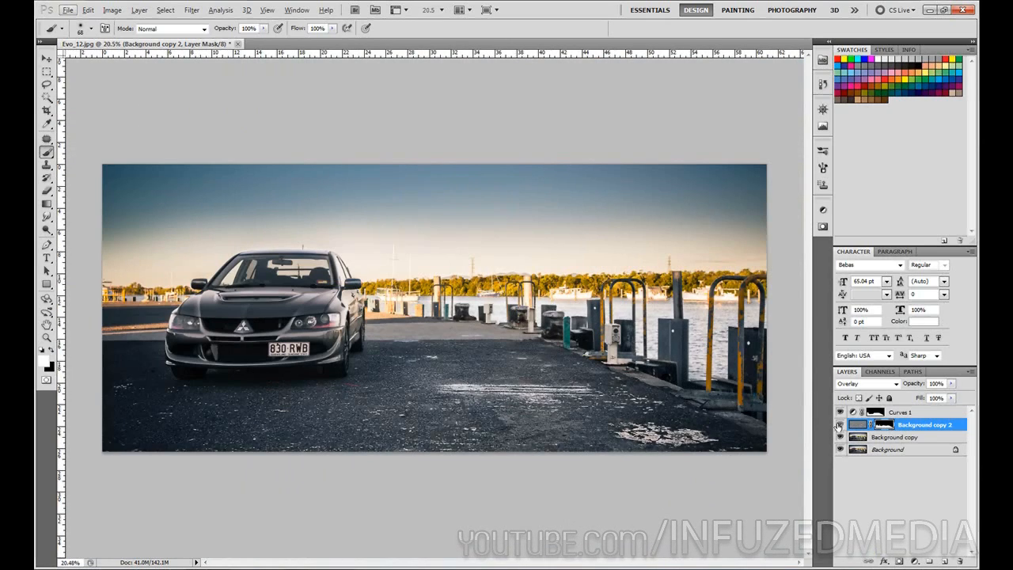
- Compare the photo with and without the High Pass layer, and switch to the InfuzedMedia deviantART page in the browser
click(839, 426)
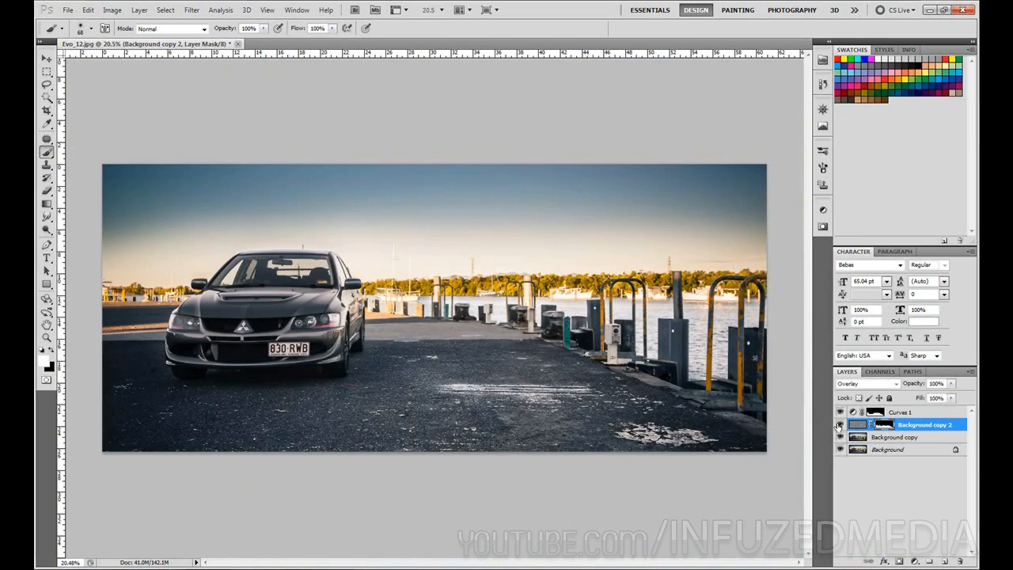
click(839, 426)
click(47, 71)
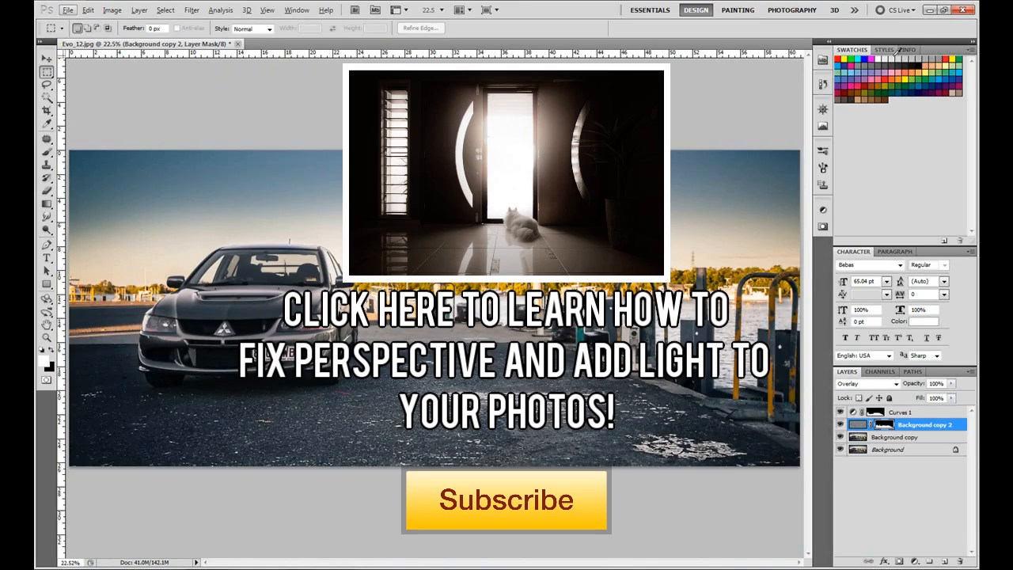
click(935, 11)
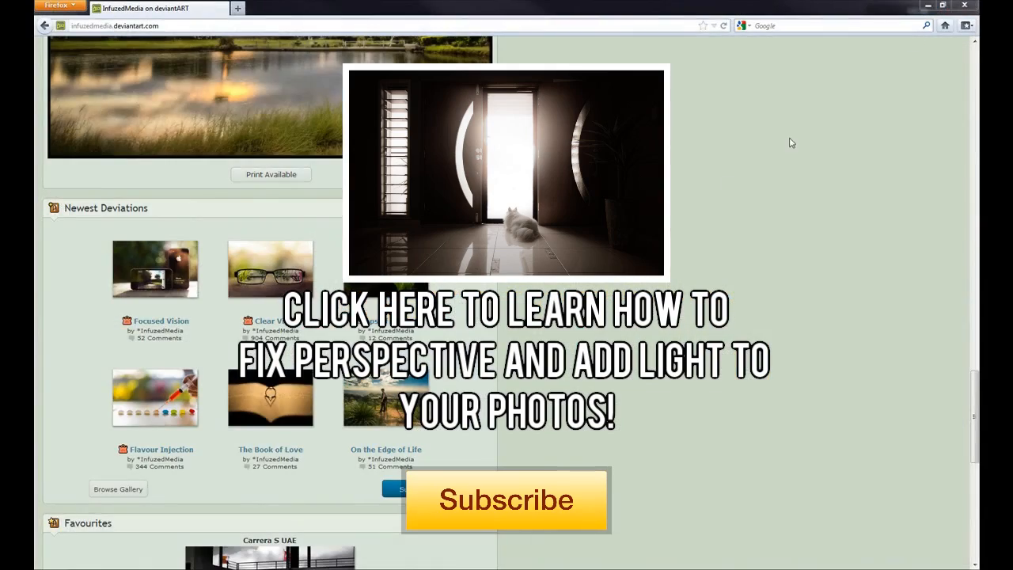